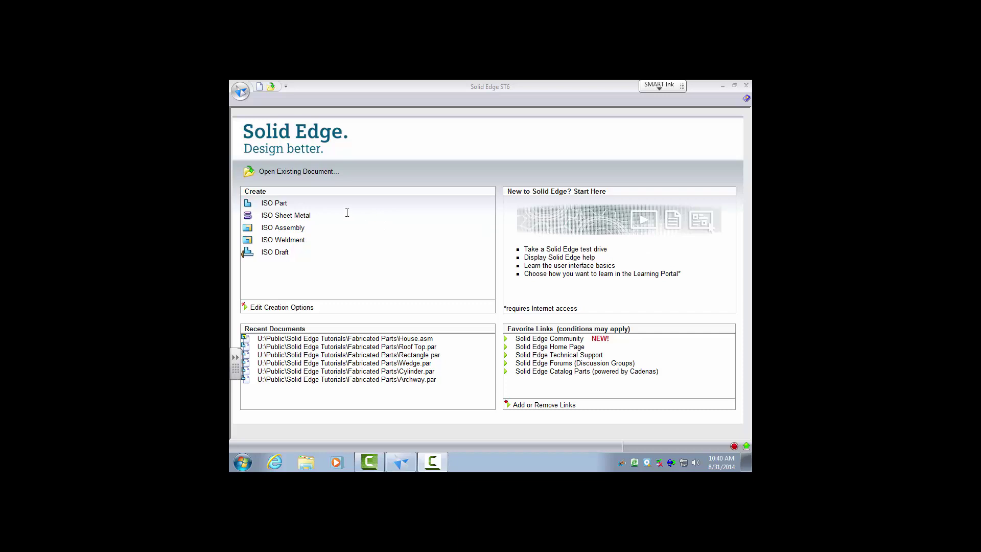
Preview the Roof Top, Wedge and Archway parts in the Fabricated Parts folder without opening any of them.
click(275, 174)
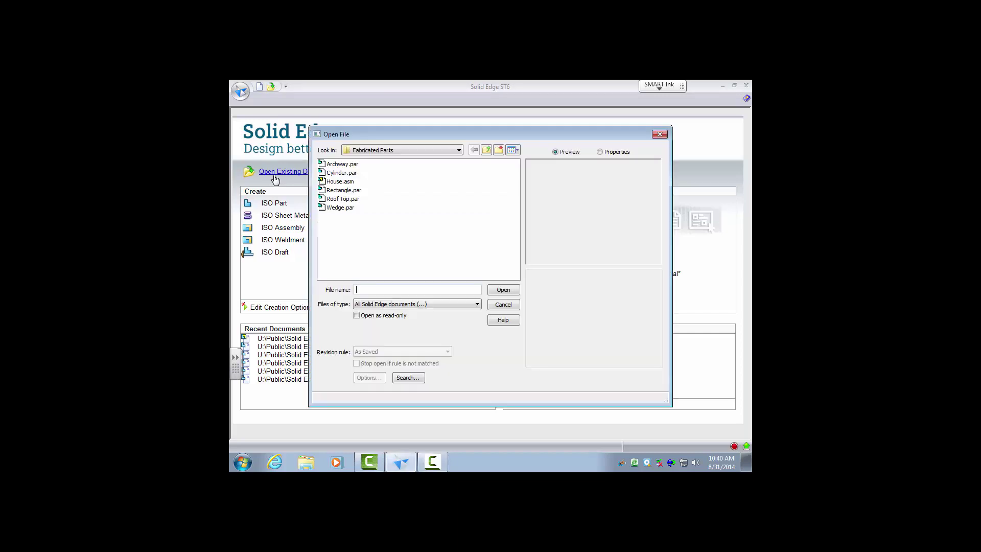
click(337, 198)
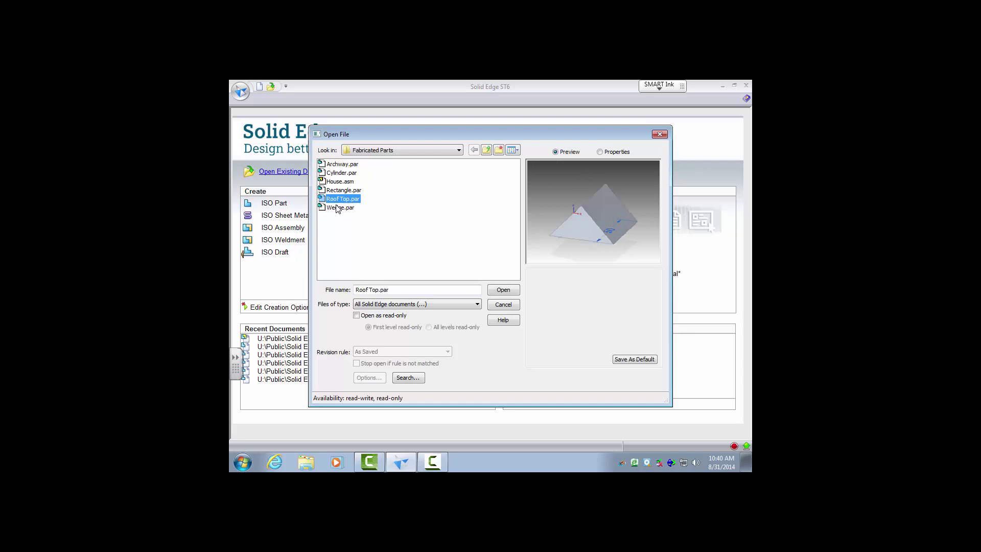
click(339, 207)
click(339, 164)
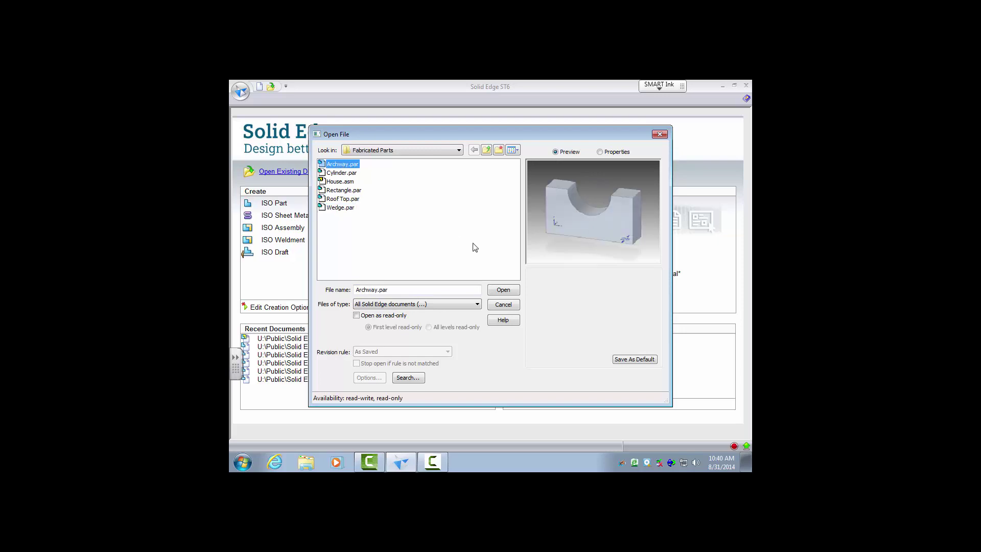
click(660, 134)
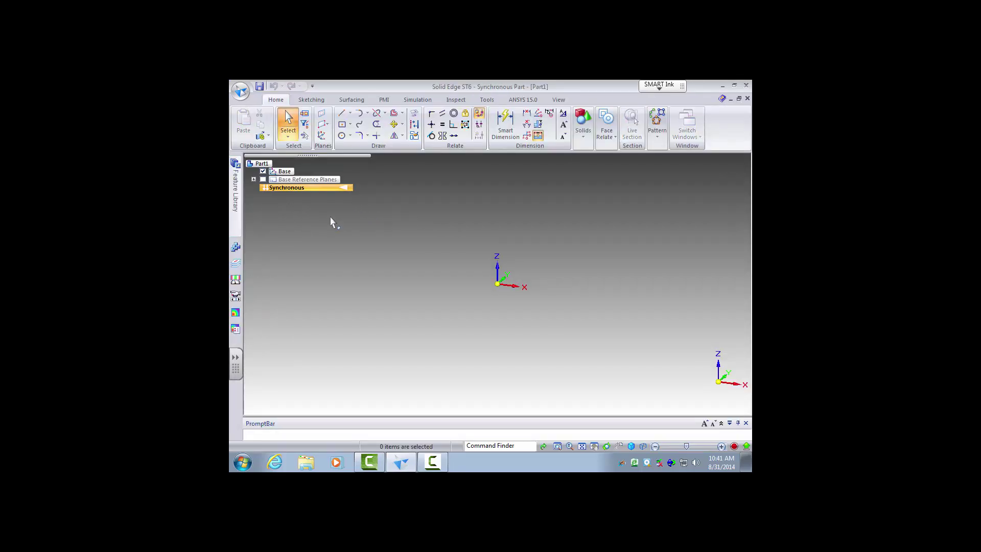
Save the new part to the Desktop under the file name Tire.
click(244, 95)
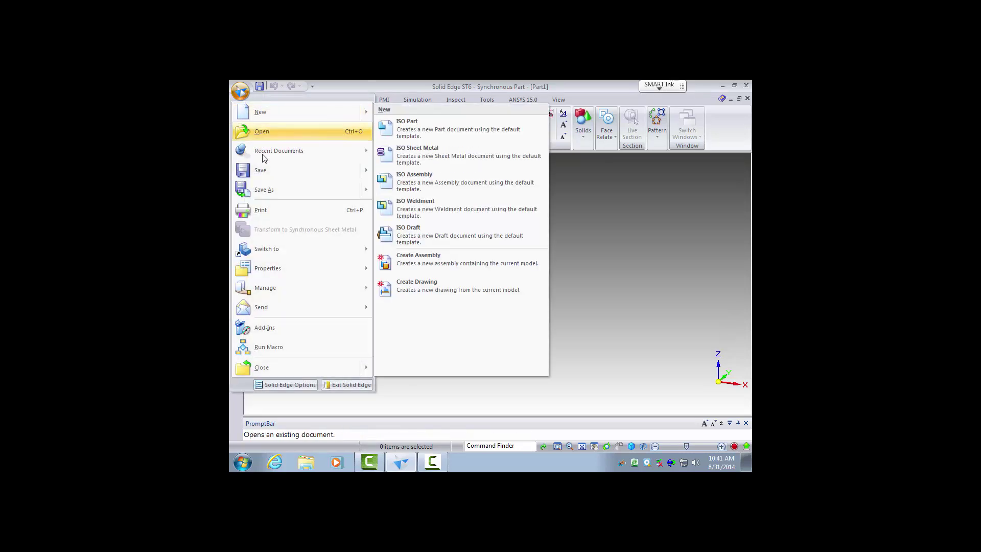
click(277, 189)
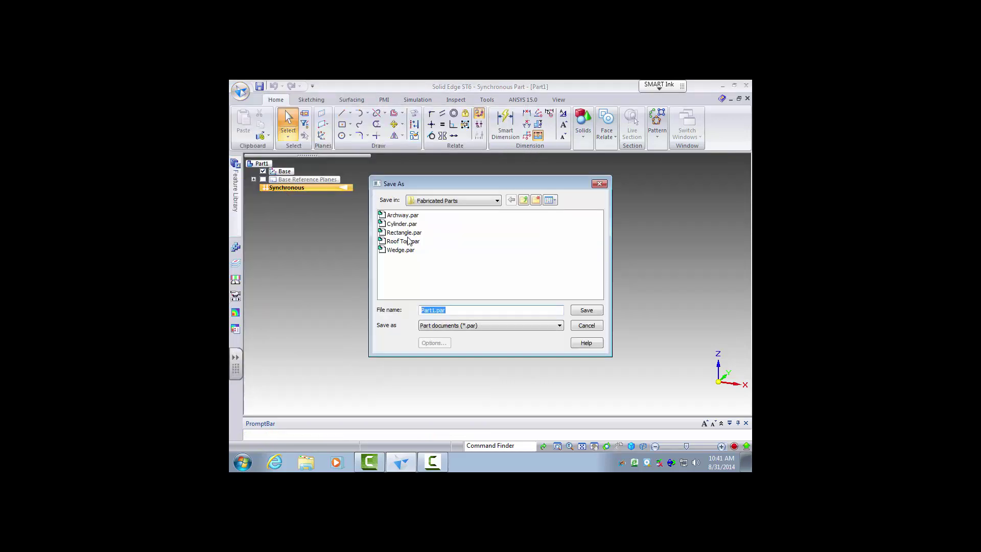
click(458, 199)
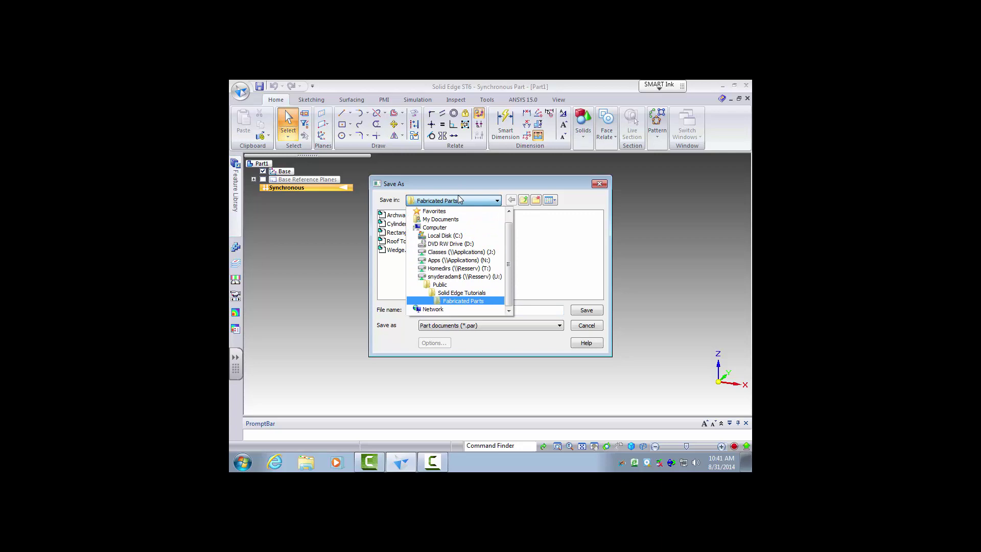
click(450, 230)
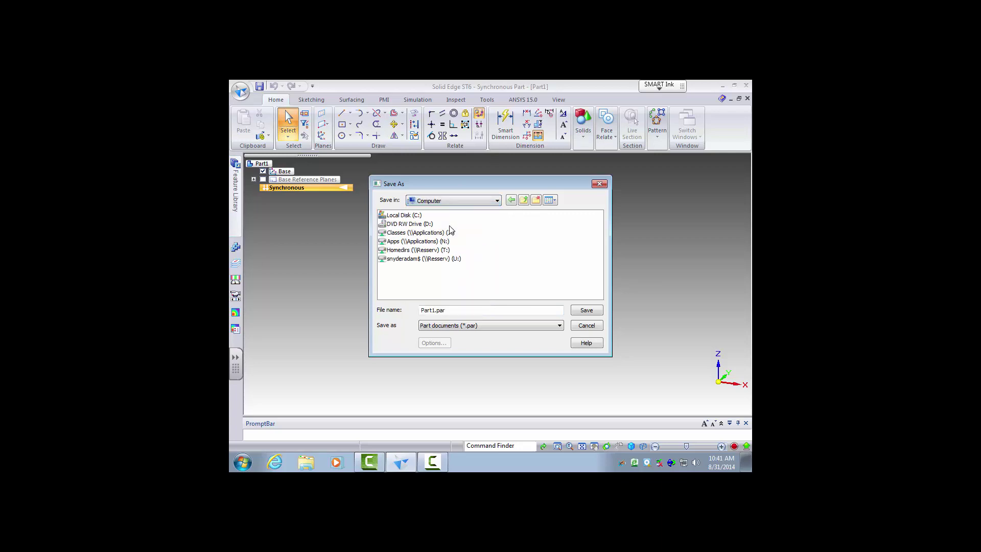
click(454, 199)
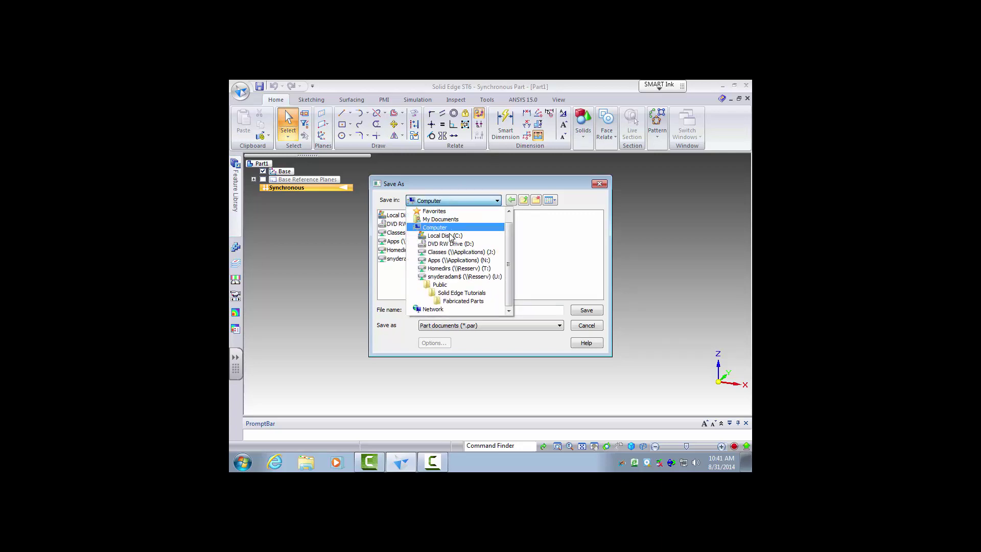
scroll(447, 240, up, 1)
click(444, 211)
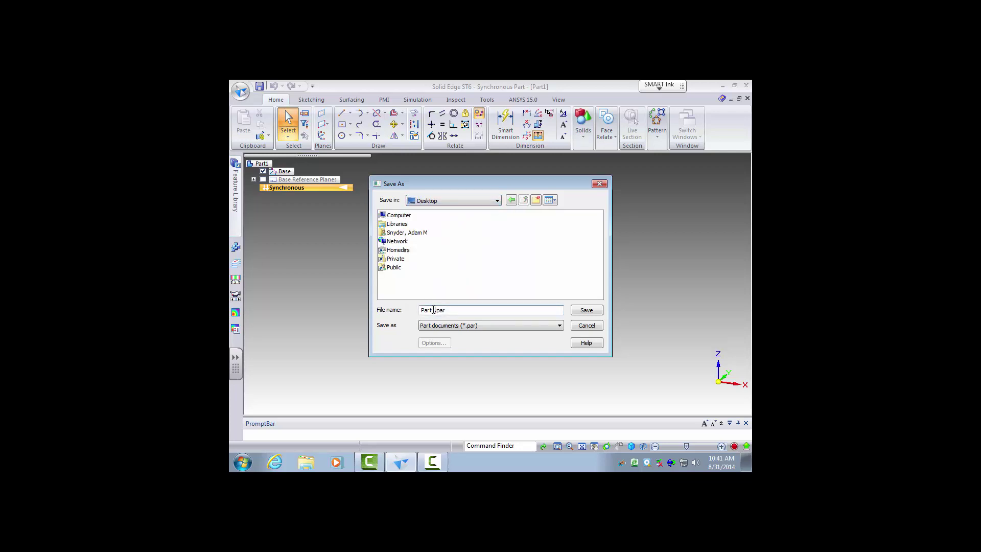
drag(435, 310, 399, 316)
text(Tire)
click(598, 308)
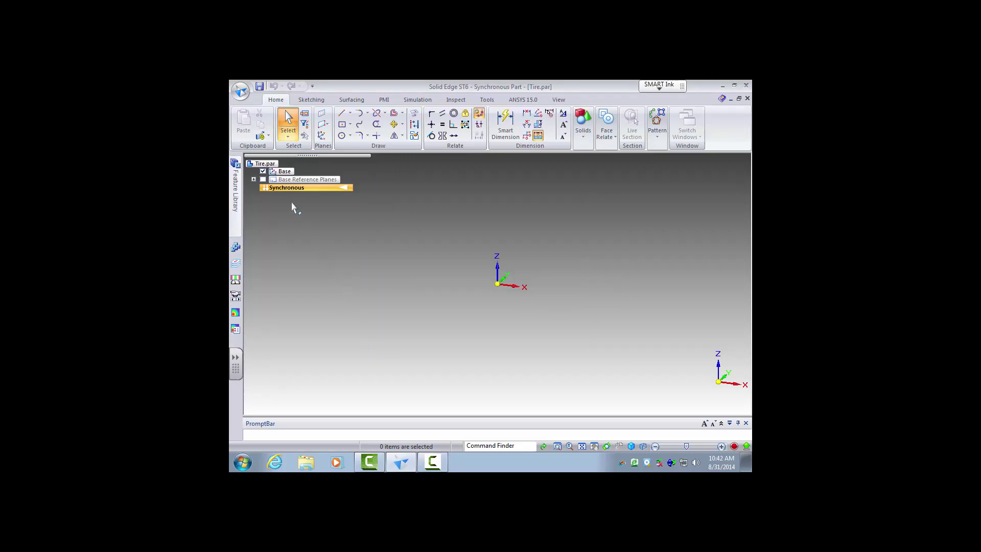
Set the length readout unit to inches (in) in the part's file properties.
click(240, 91)
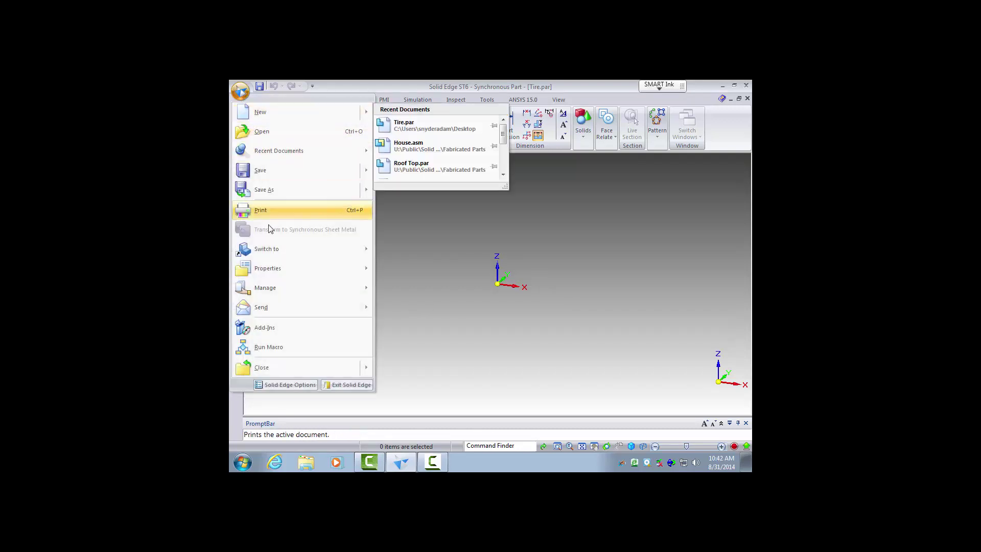
mouse_move(294, 275)
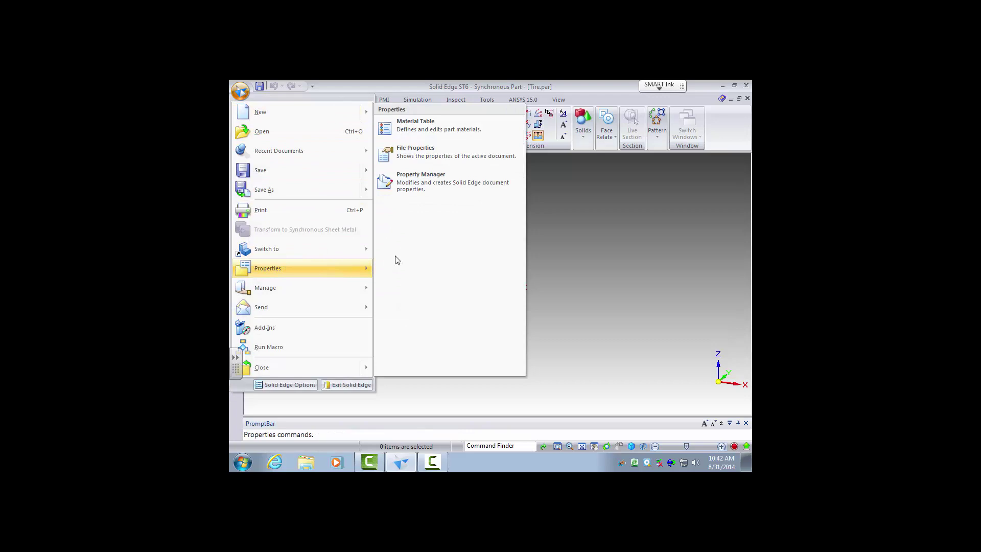
click(443, 149)
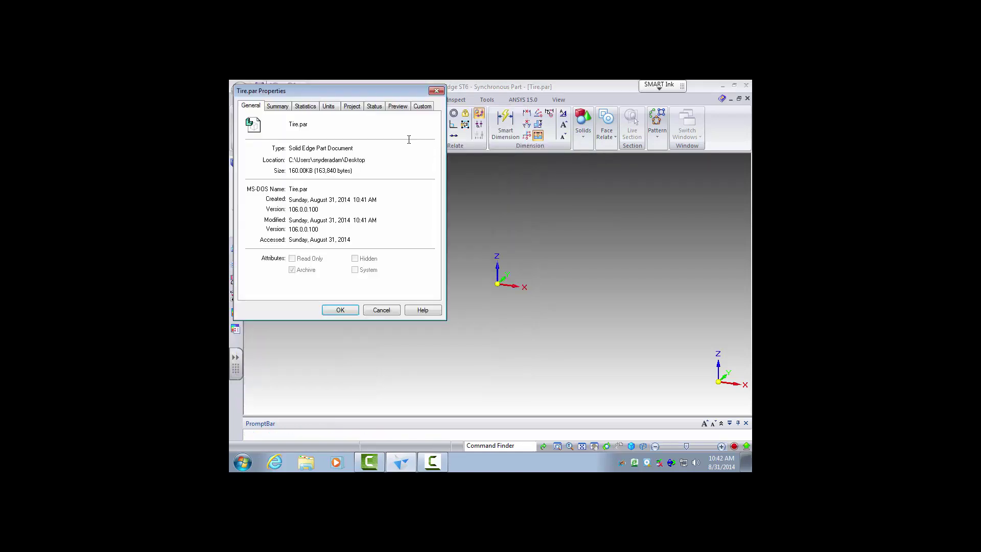
click(278, 108)
click(306, 108)
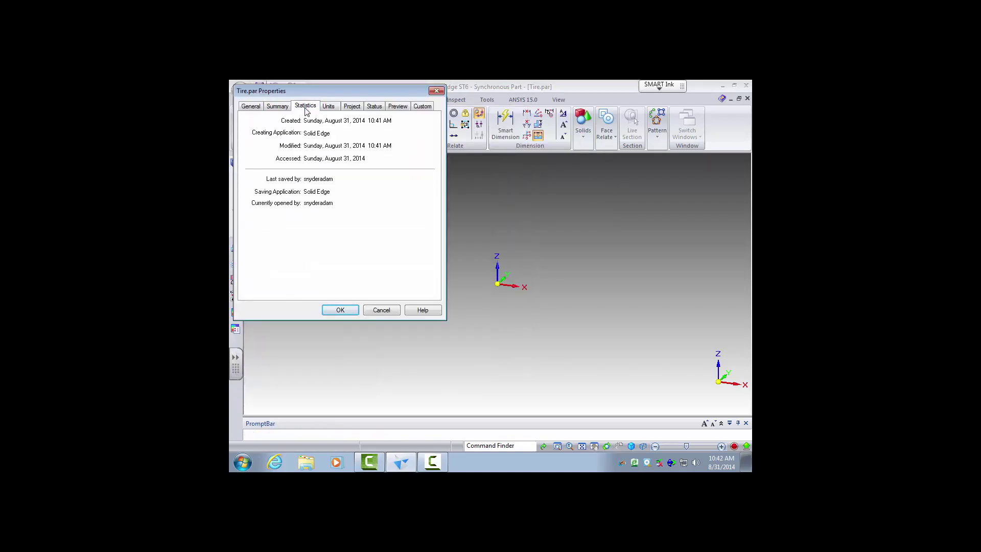
click(335, 109)
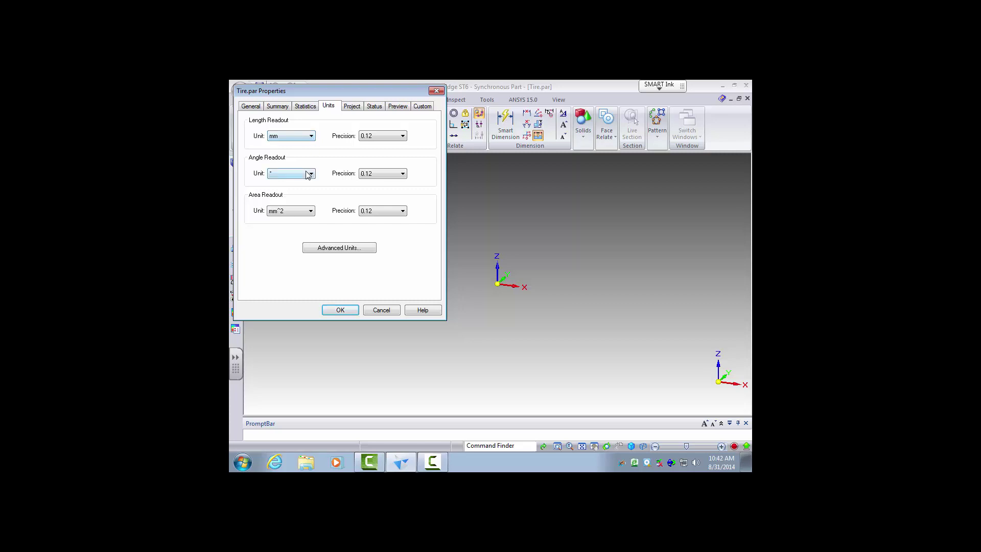
click(298, 137)
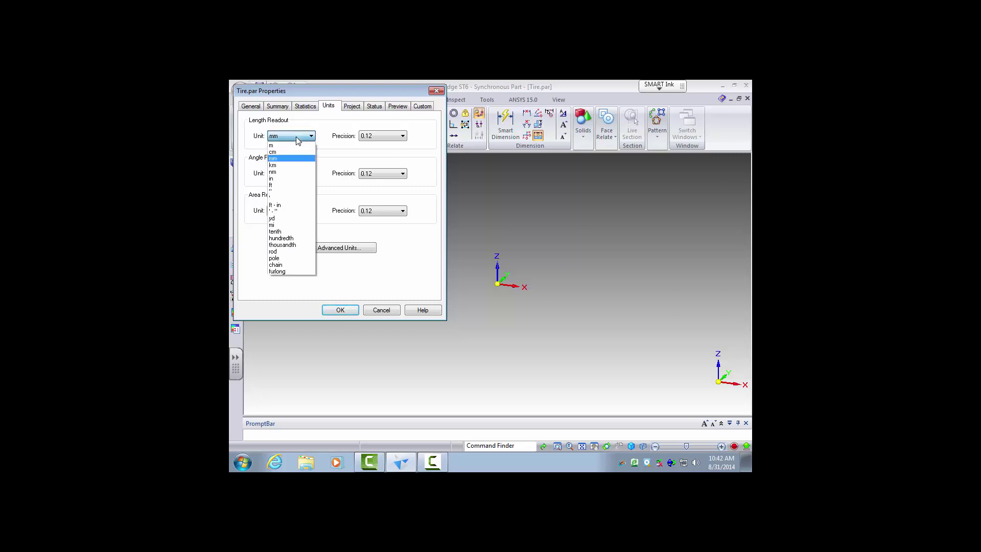
click(297, 179)
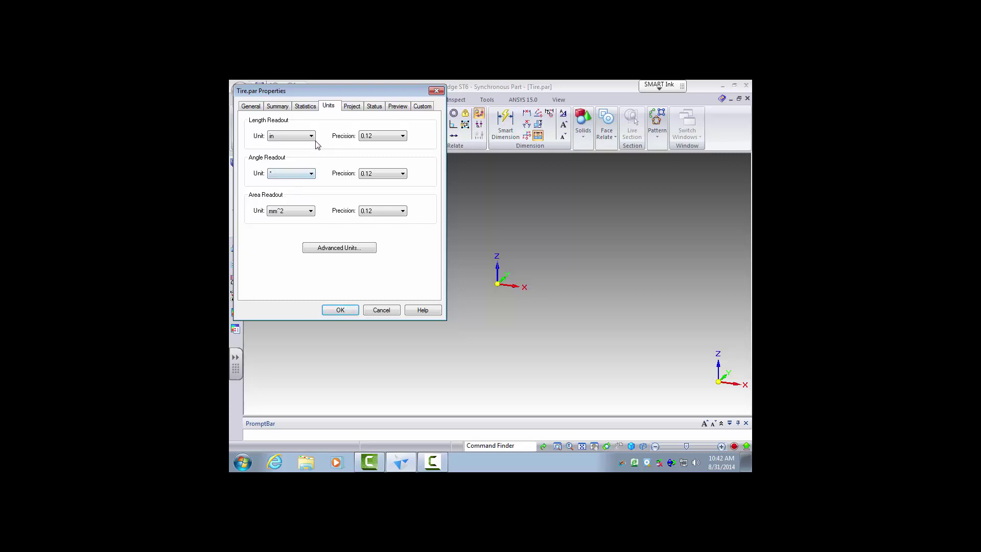
click(353, 107)
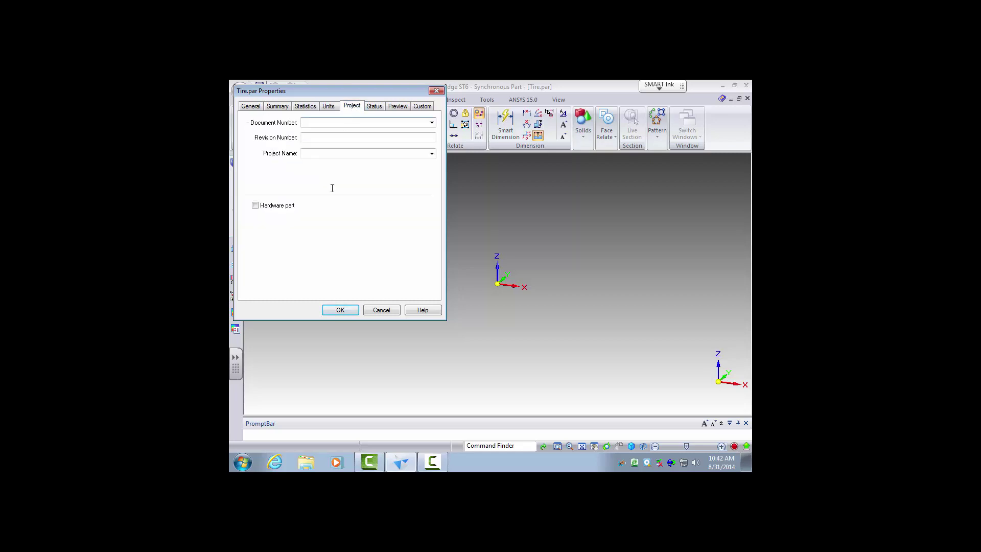
click(340, 310)
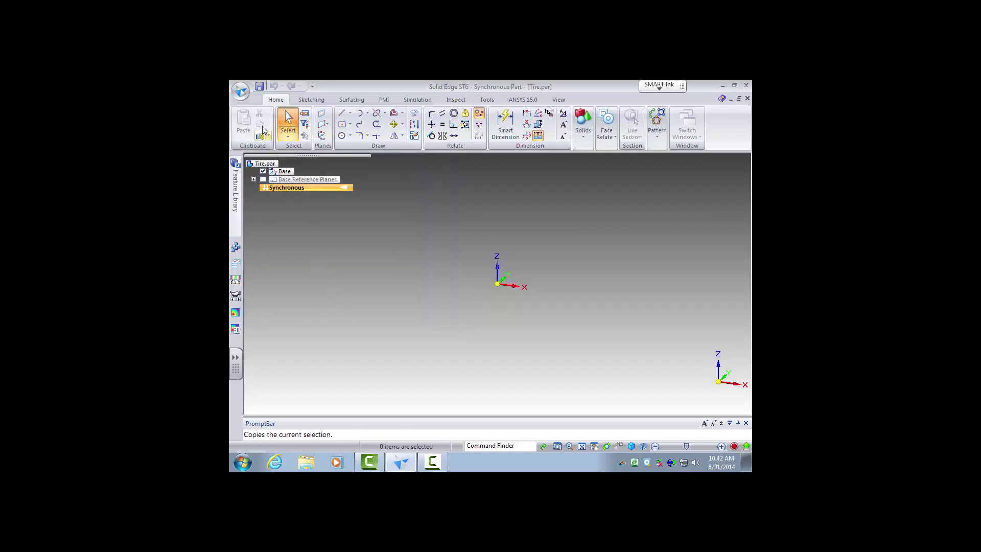
Review the part's material table settings for Face and Fill Styles and Rendering, and expand the rendering Materials folder.
click(240, 91)
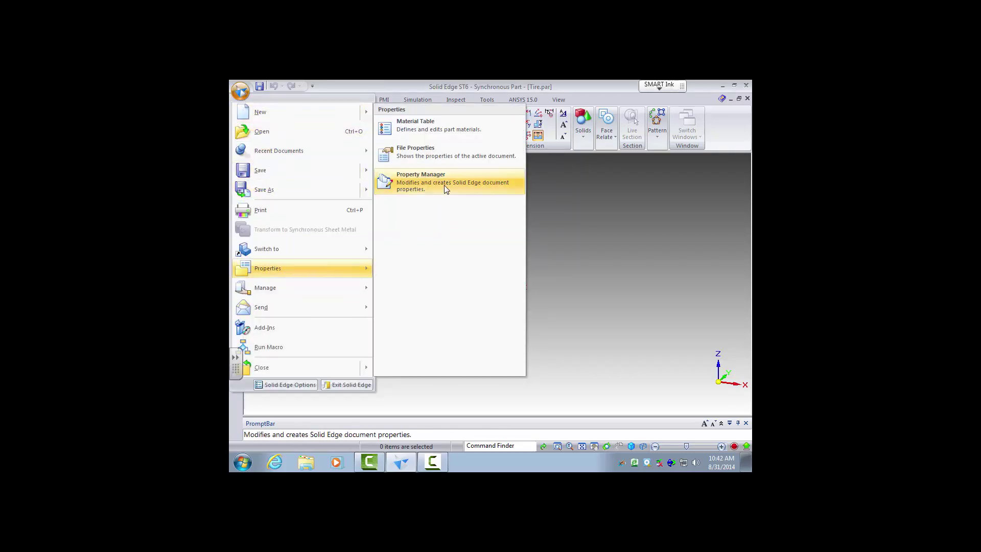
click(443, 130)
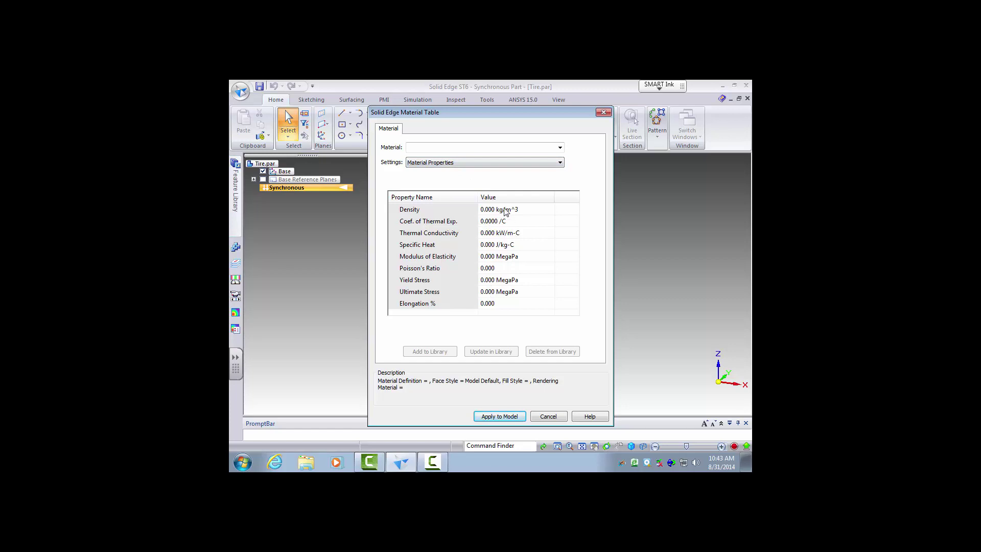
click(474, 163)
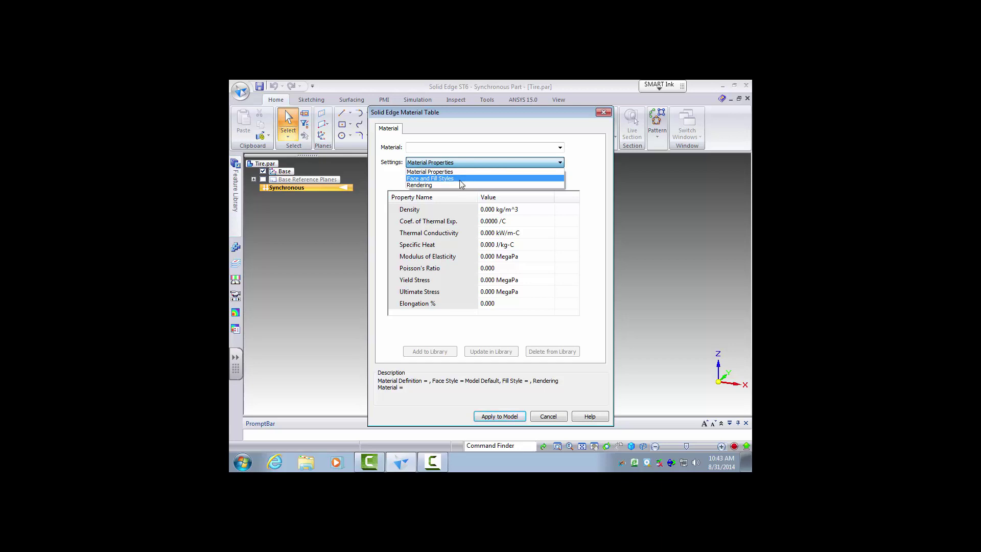
click(458, 180)
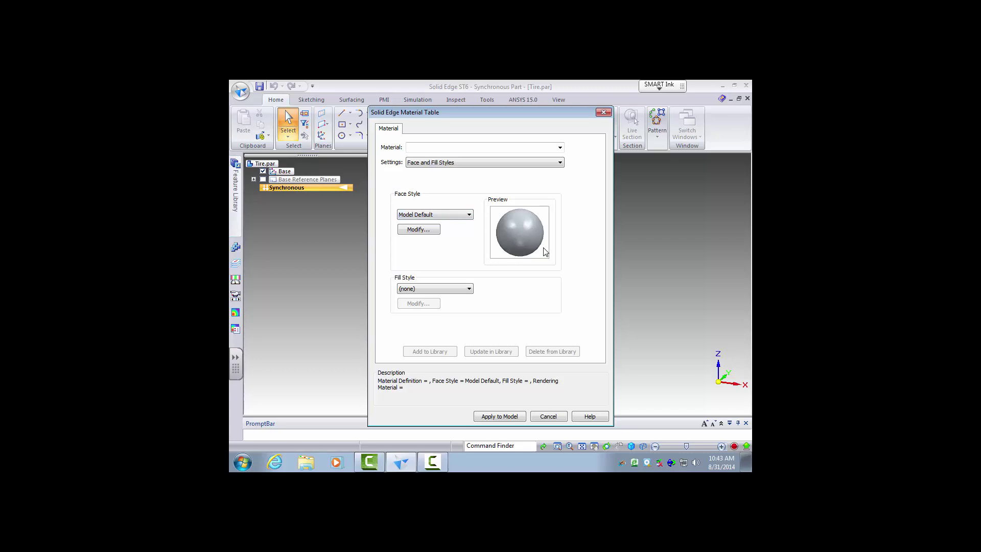
click(459, 163)
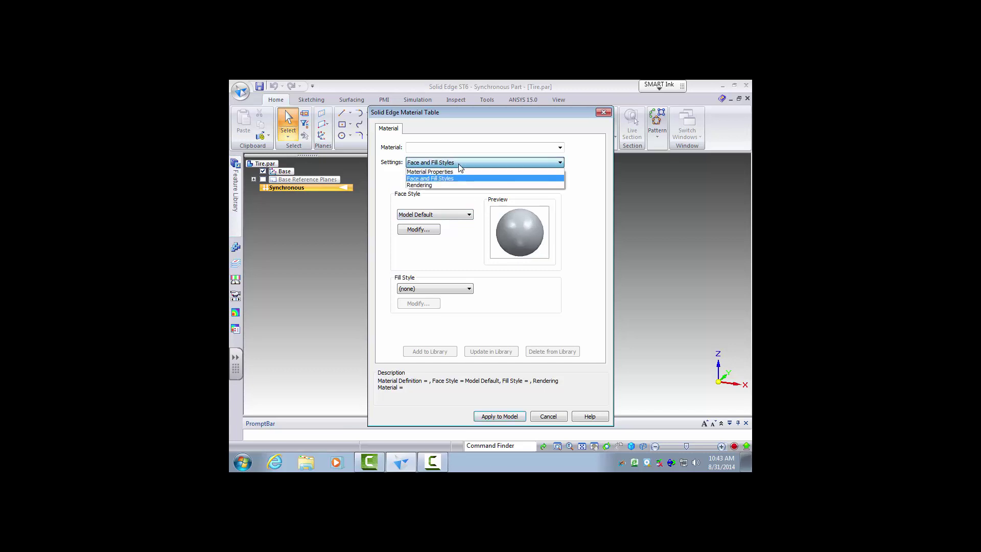
click(448, 185)
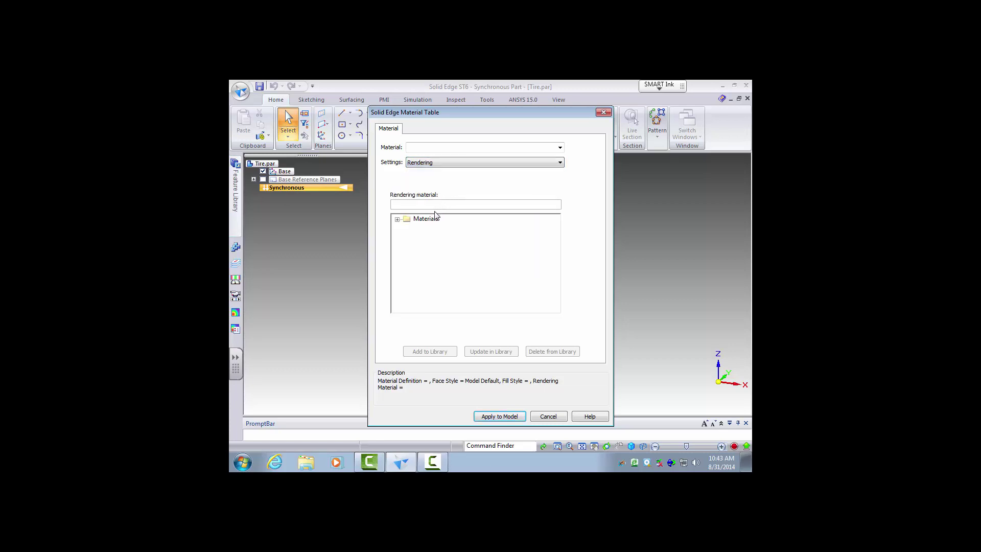
click(398, 219)
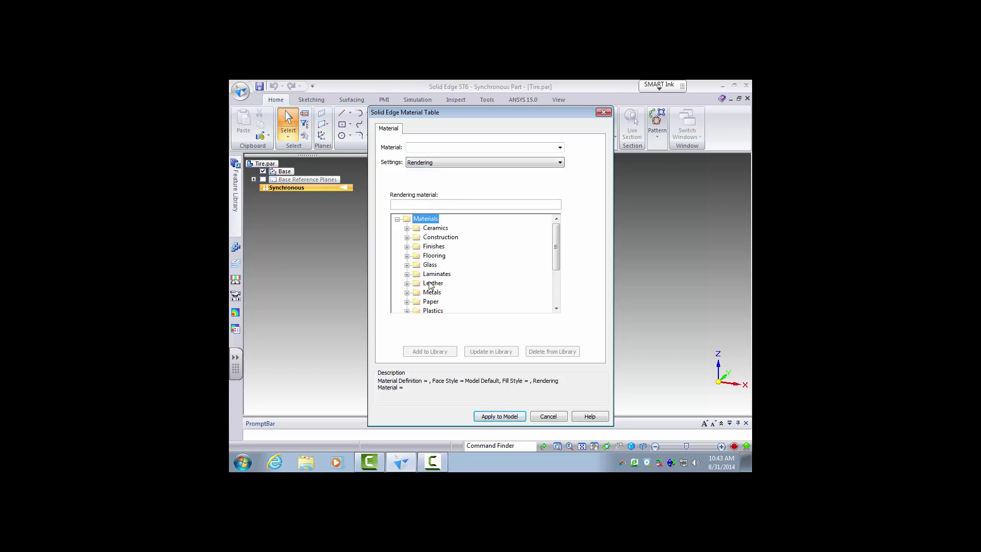